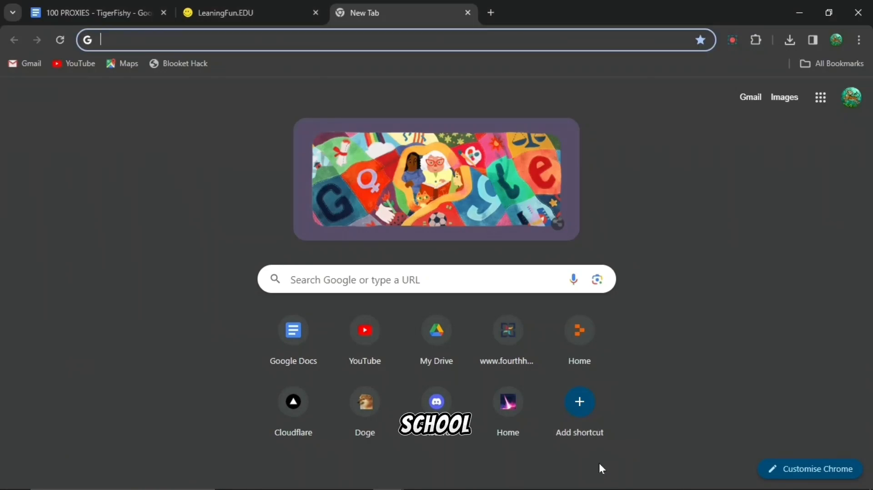
Switch from the blank new tab to the '100 PROXIES - TigerFishy' Google Docs tab.
click(263, 6)
click(417, 5)
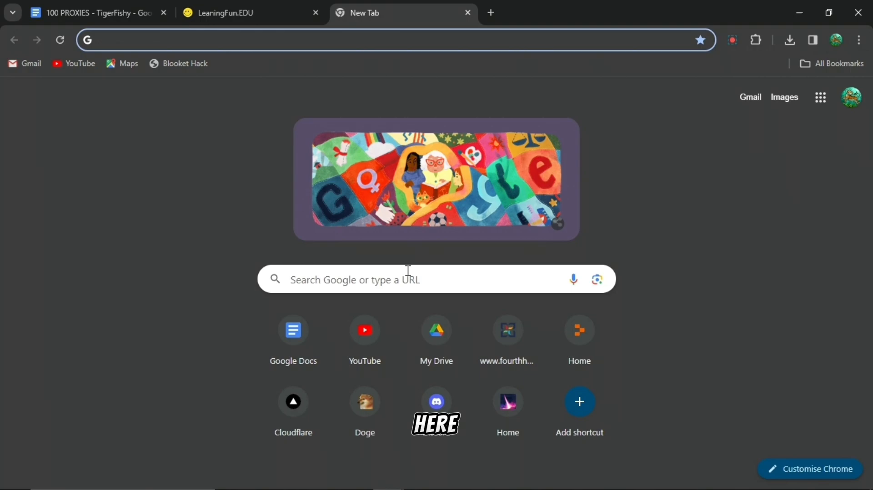
Follow the codesandbox YouTube-redirect link and continue past YouTube's leave page to the proxy site.
click(102, 12)
click(493, 330)
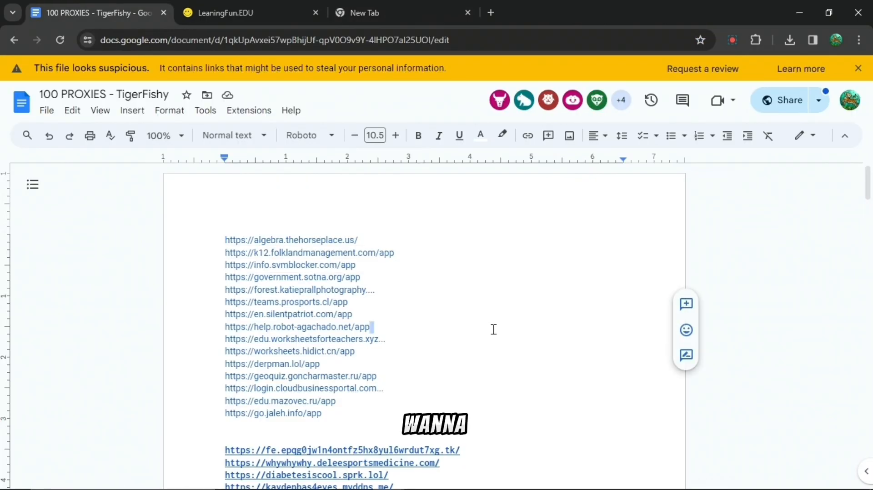
scroll(505, 314, down, 1)
scroll(519, 299, down, 1)
scroll(519, 298, down, 3)
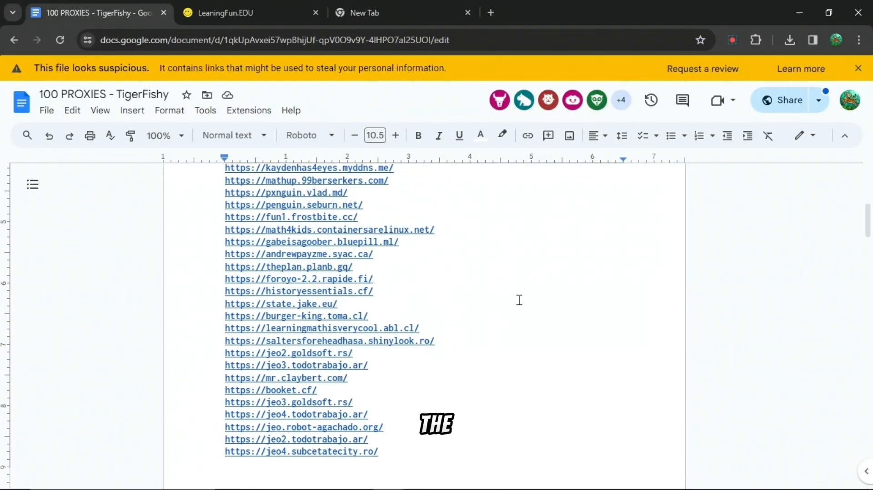
scroll(519, 300, down, 5)
scroll(520, 300, down, 5)
scroll(519, 300, down, 5)
scroll(519, 300, down, 4)
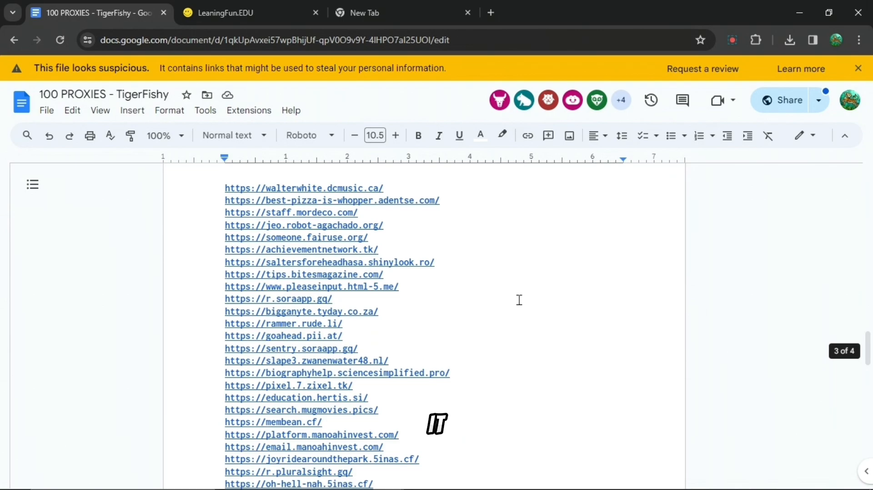
scroll(519, 299, down, 5)
scroll(519, 299, down, 1)
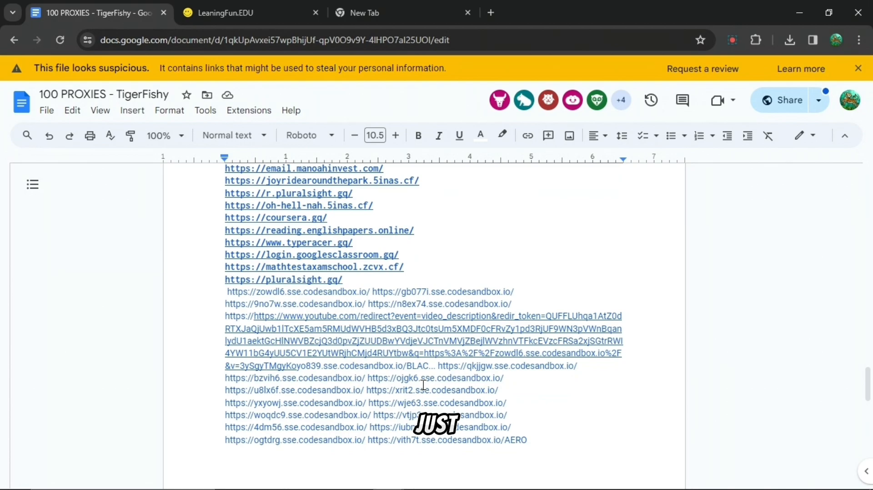
click(328, 347)
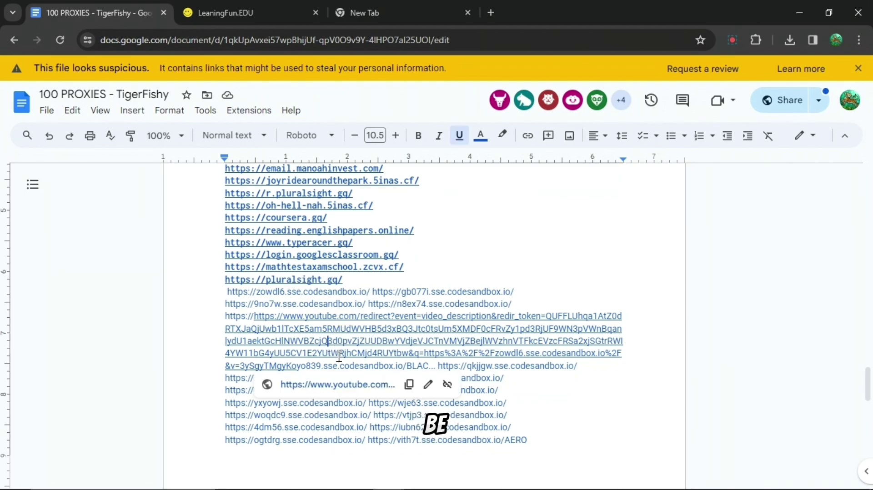
click(351, 386)
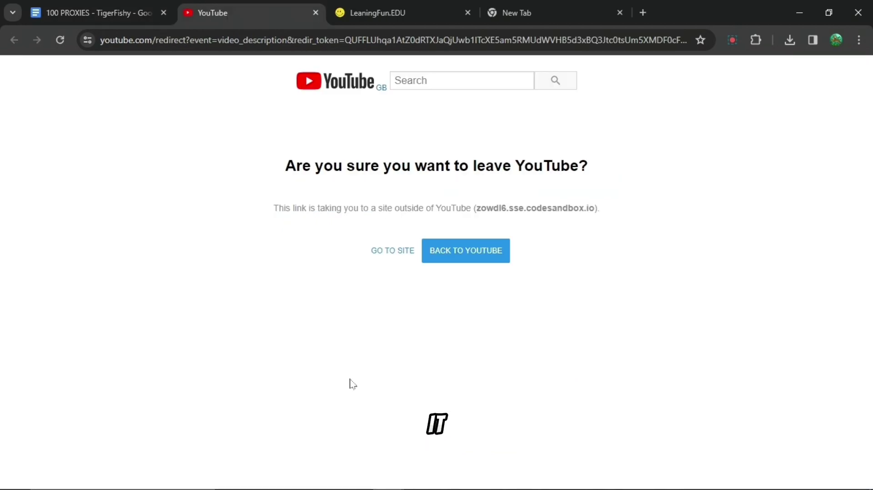
click(388, 255)
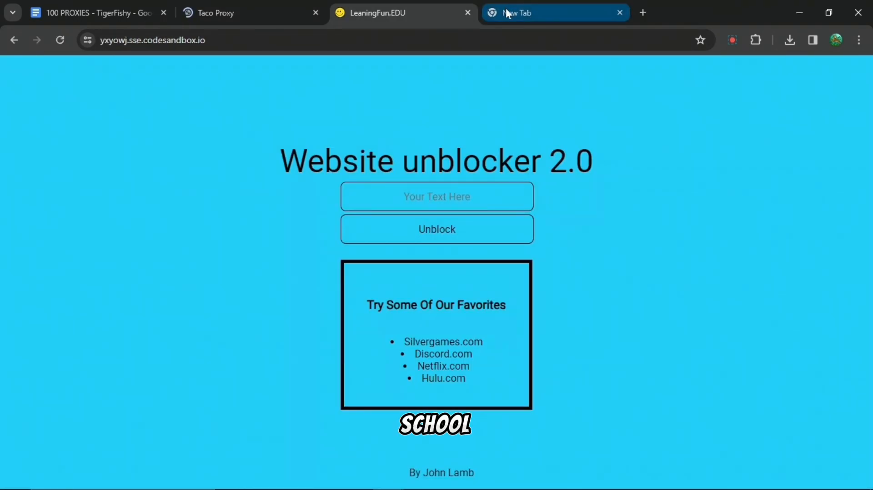
mouse_move(518, 13)
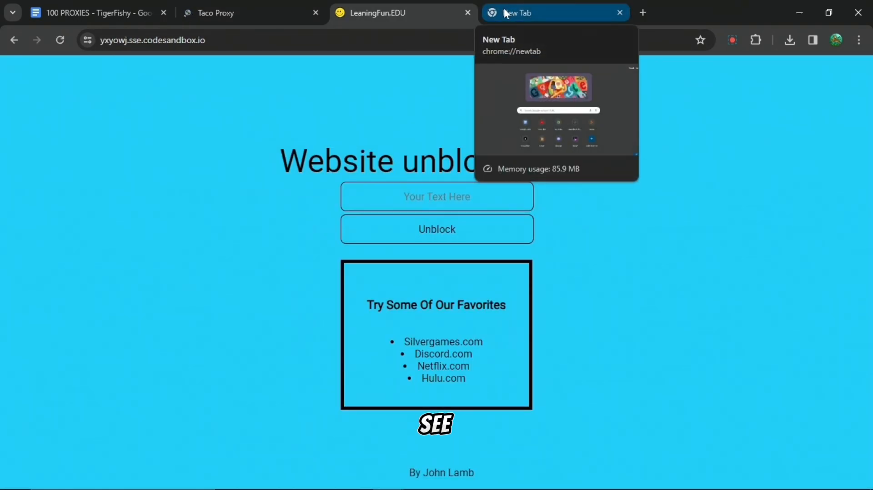
Enter now.gg in the unblocker field and submit it so the now.gg homepage loads.
click(489, 192)
text(now)
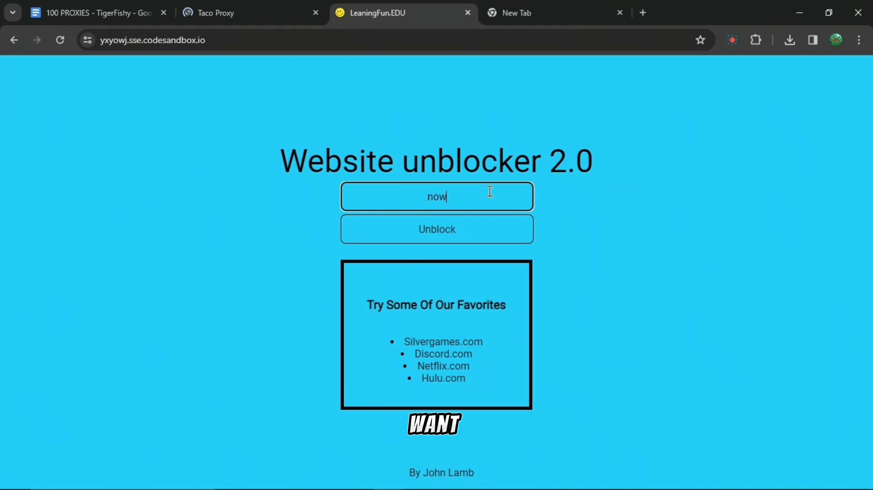
text(.gg)
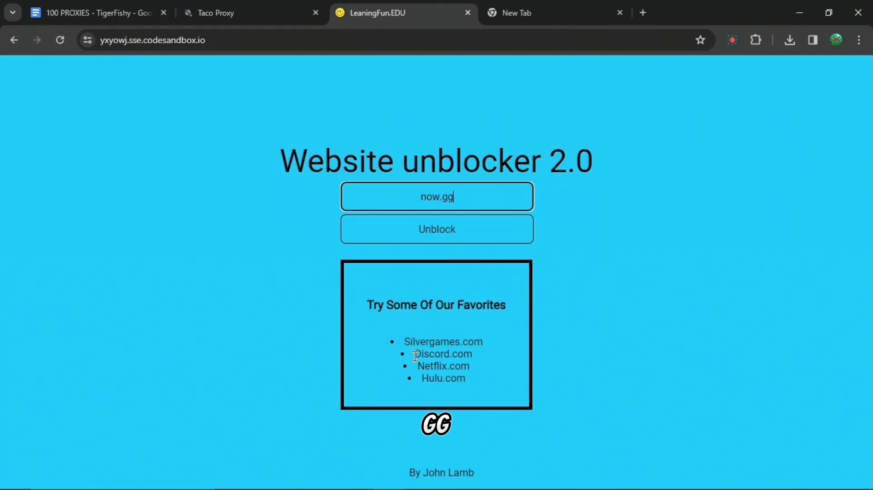
click(424, 227)
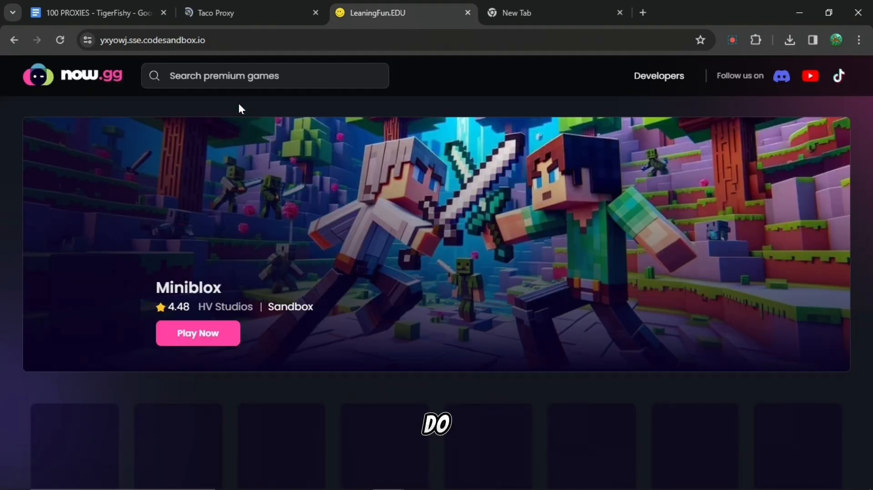
Search now.gg for 'roblox', then find 'roblox' in the page text with Ctrl+F.
click(222, 77)
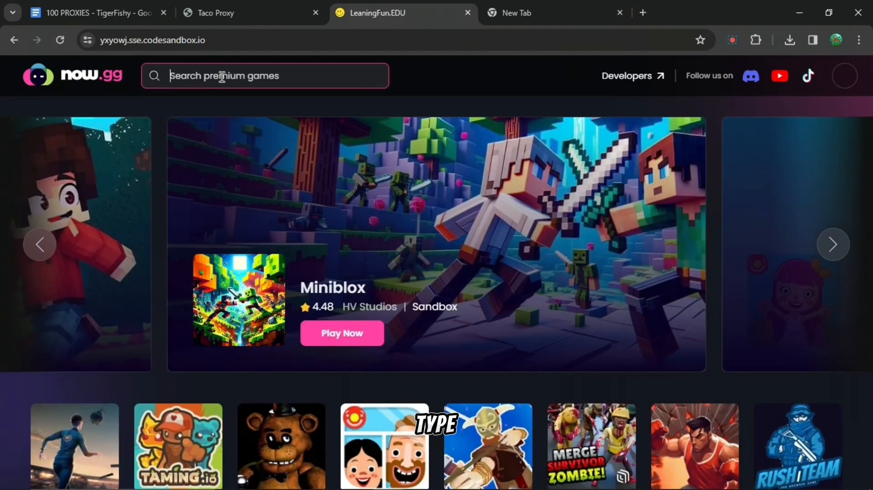
text(roblox)
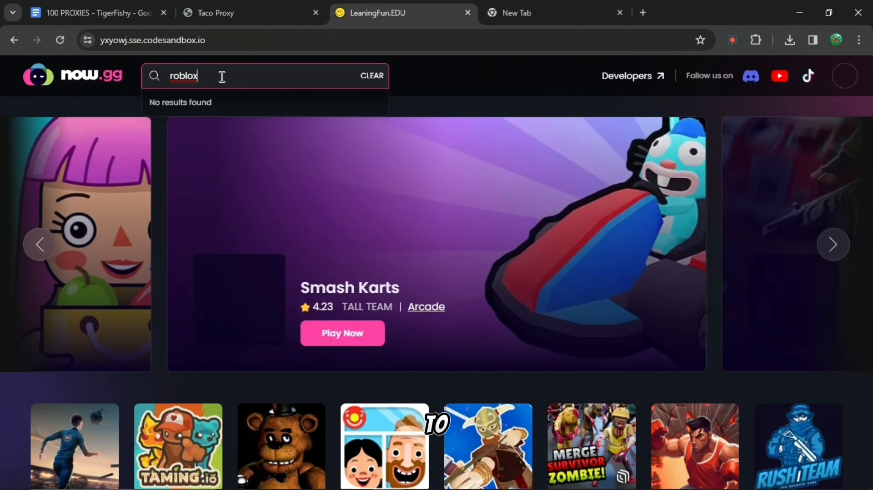
key(ctrl+f)
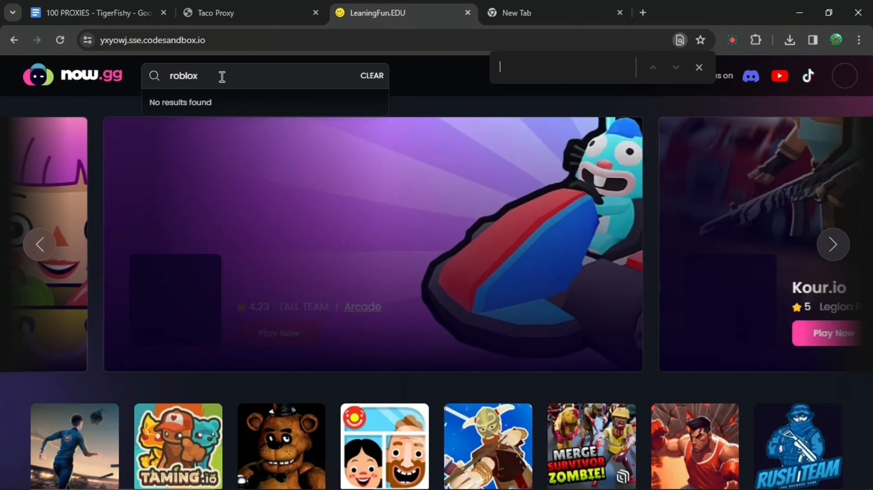
text(roblox)
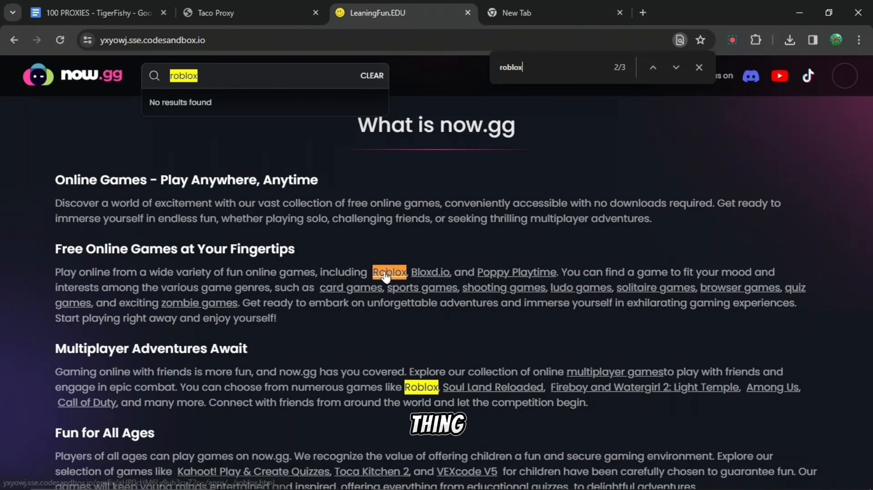
Go to the Roblox game page and choose 'Play in browser'.
click(421, 386)
click(574, 315)
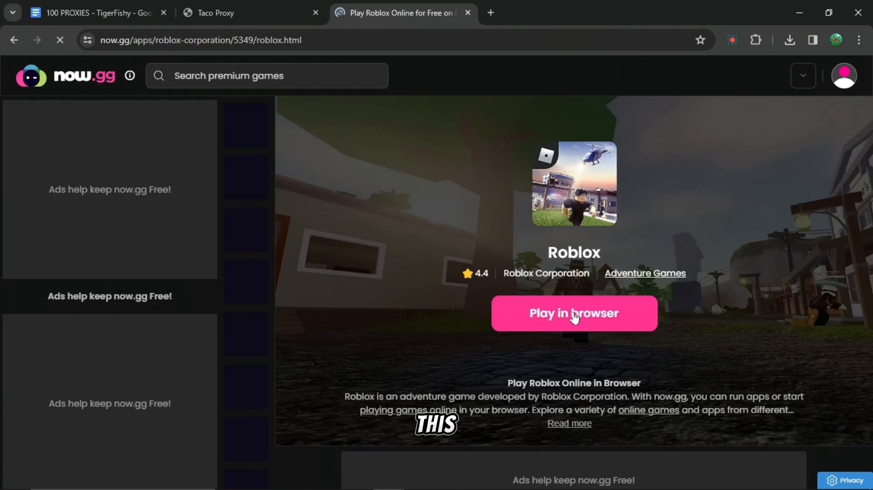